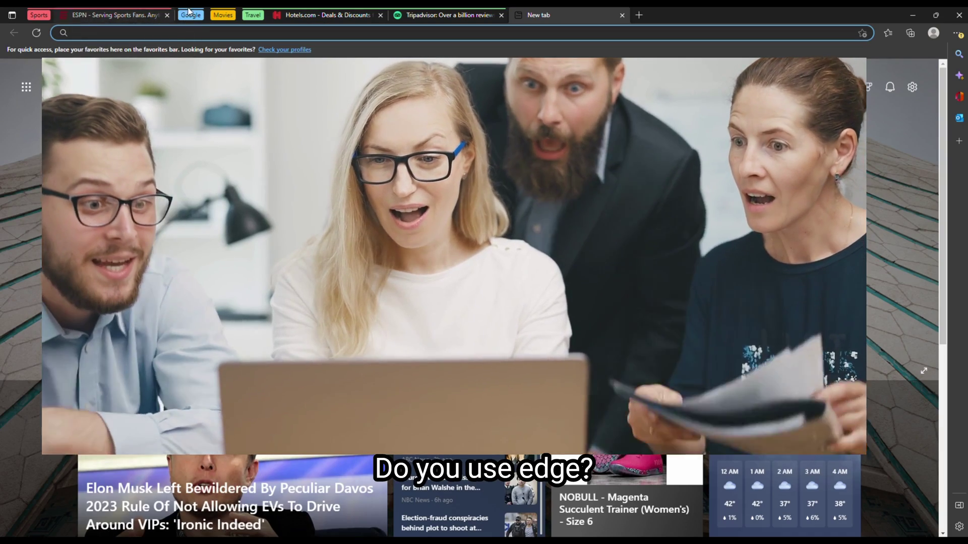
Step: Collapse the Sports, Google, Movies and Travel tab groups, leaving only the New tab open
left_click(35, 15)
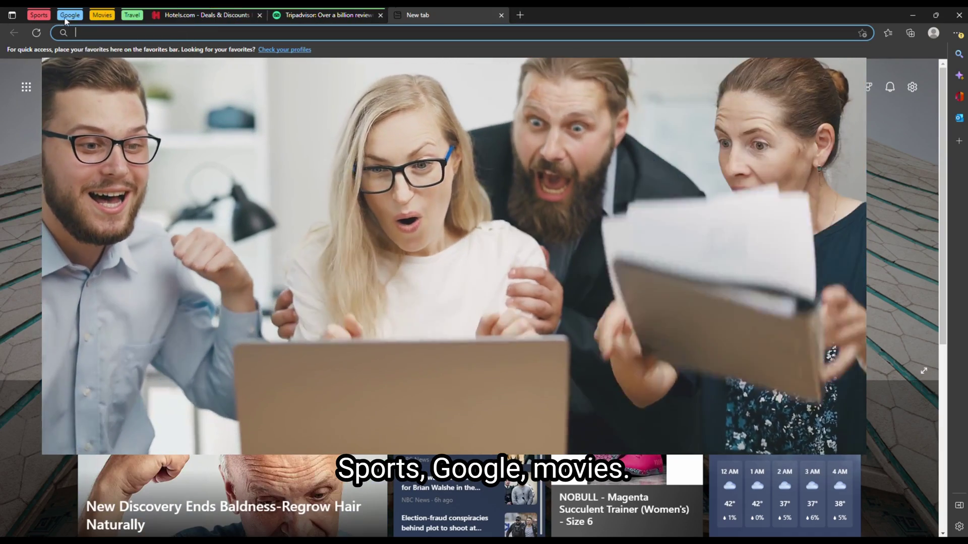
left_click(66, 16)
left_click(67, 15)
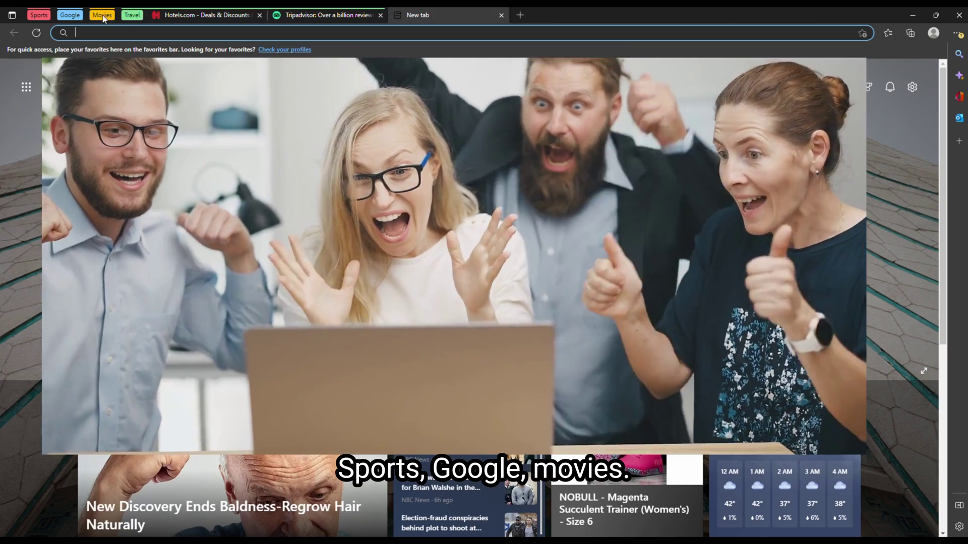
left_click(102, 16)
left_click(103, 16)
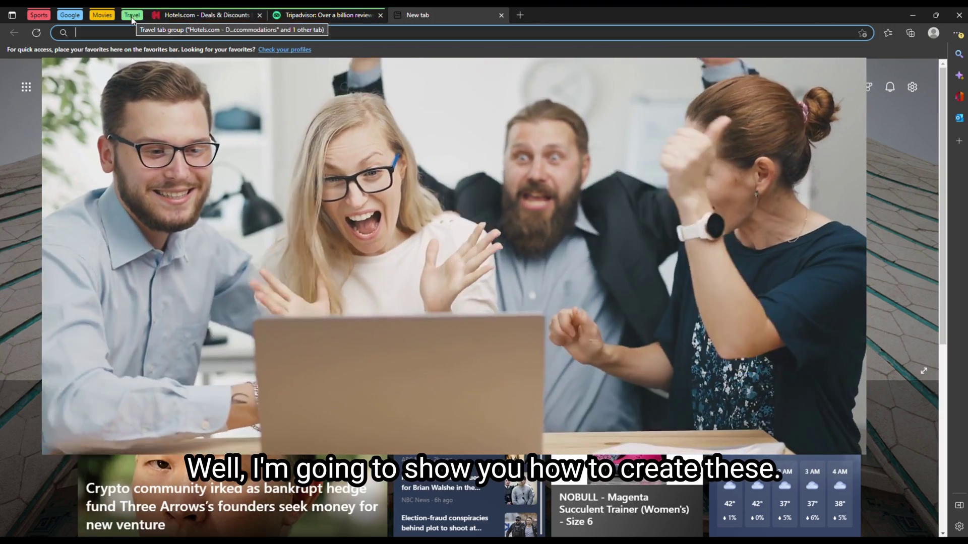
left_click(131, 15)
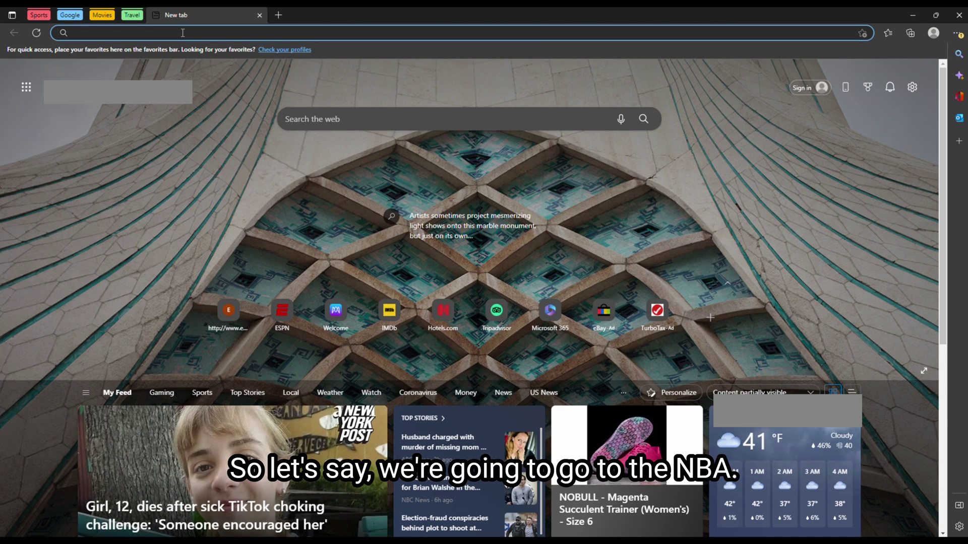
Step: Go to nba.com and put its tab into a new tab group named NBA
type("nba")
key("ctrl+Return")
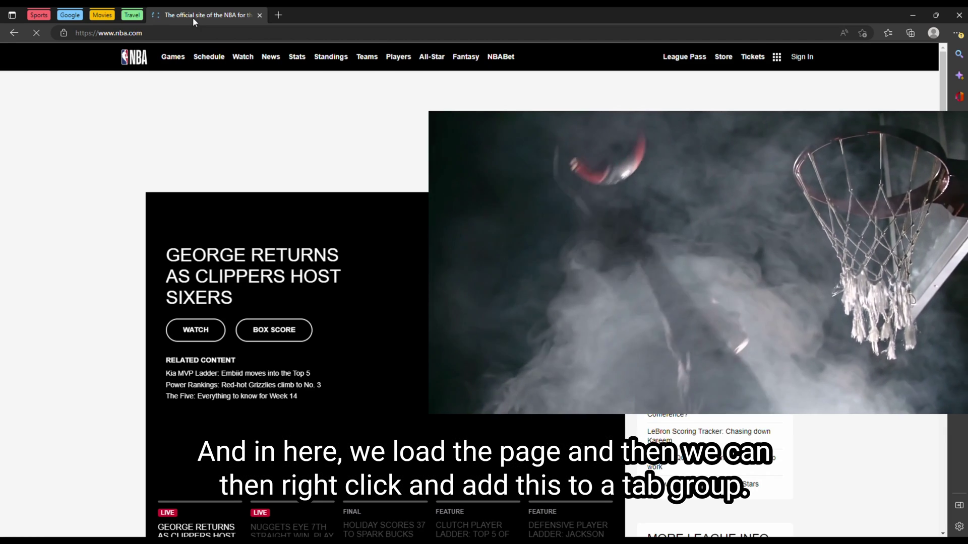
right_click(195, 16)
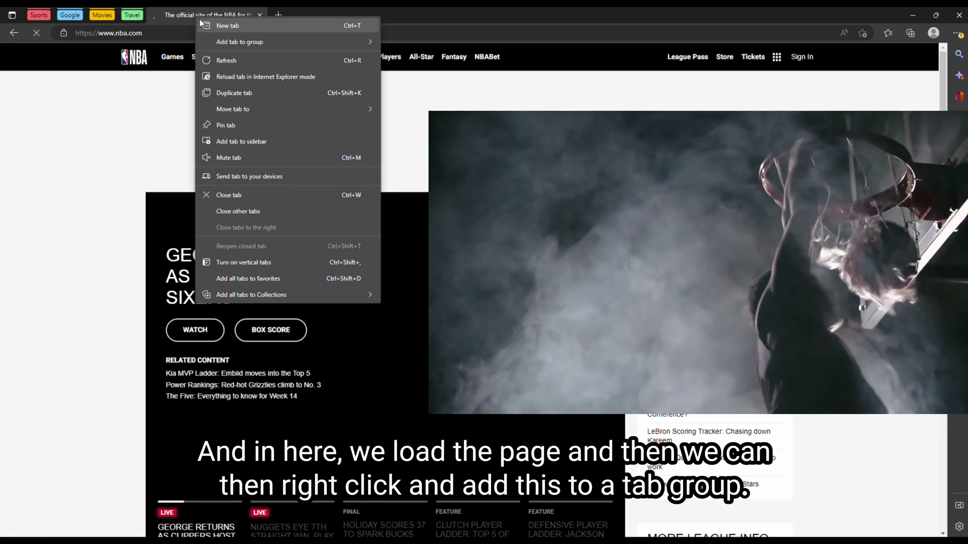
mouse_move(247, 41)
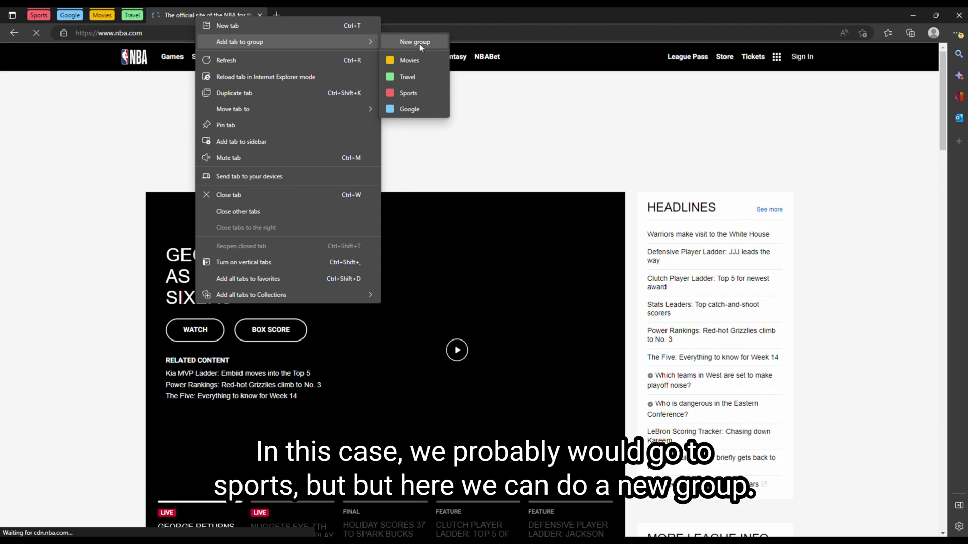
left_click(419, 41)
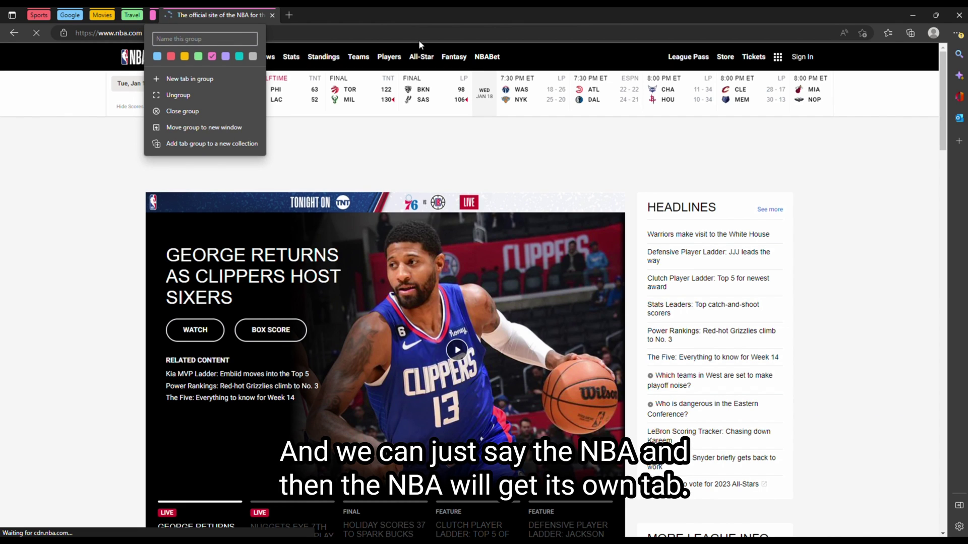
type("NBA")
key("Return")
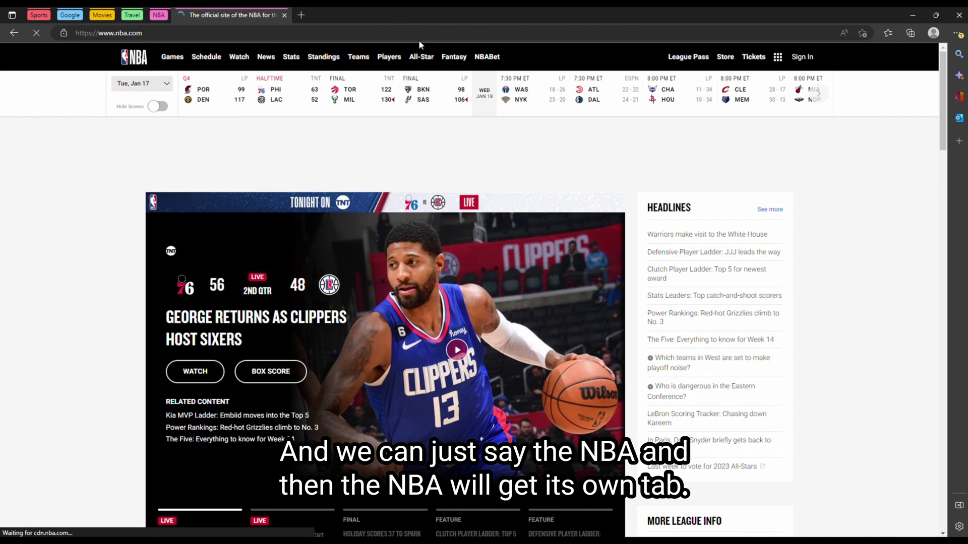
left_click(226, 32)
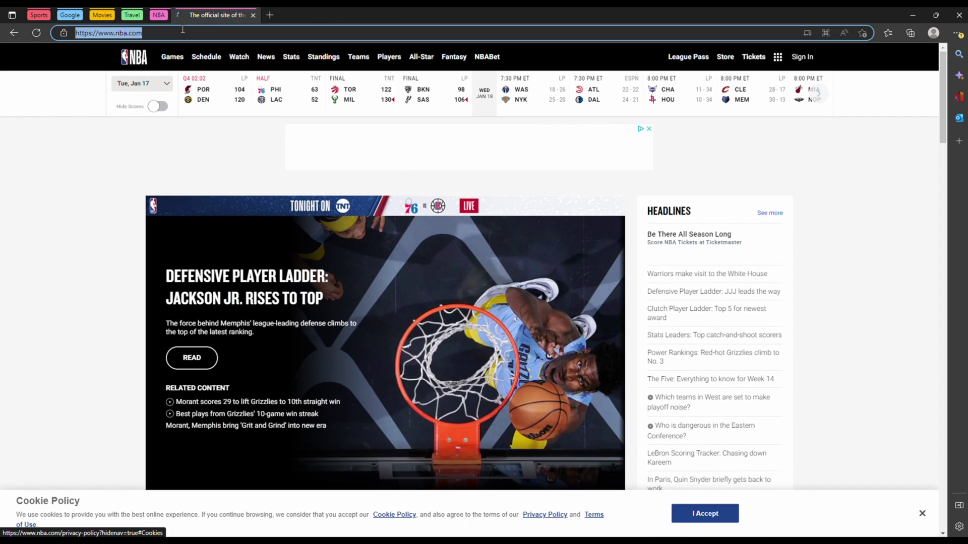
Step: Search for 'nba ticket' in a new tab and open the TicketFaster site
left_click(267, 18)
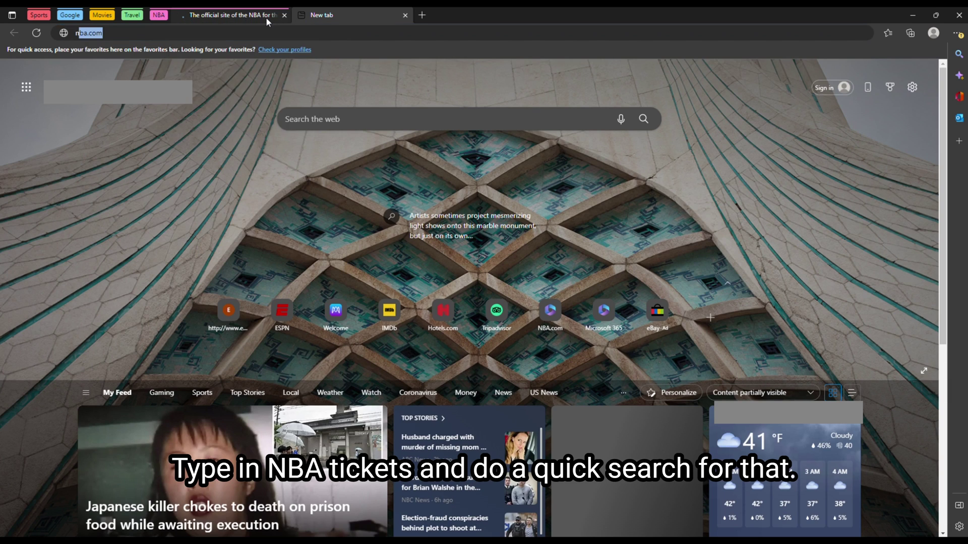
type("nba ticket")
key("Return")
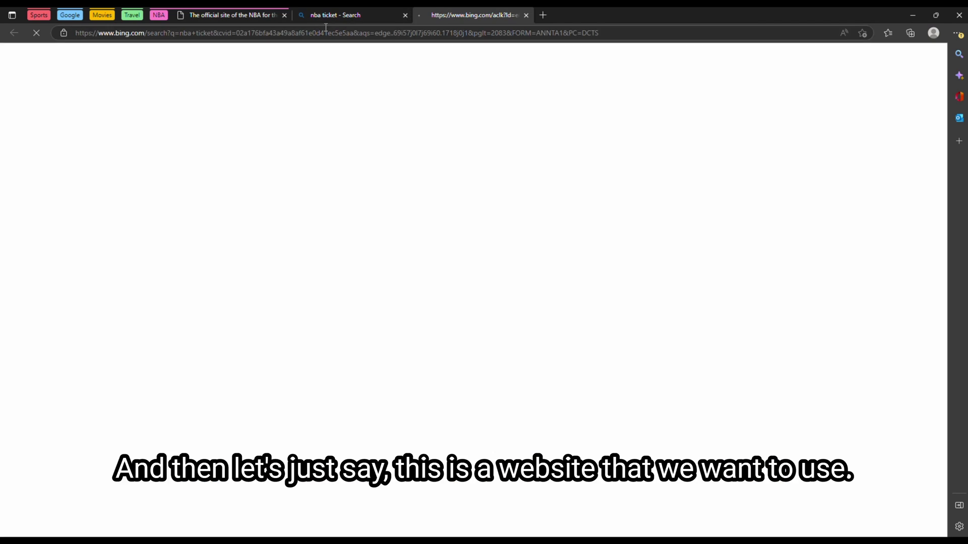
left_click(405, 15)
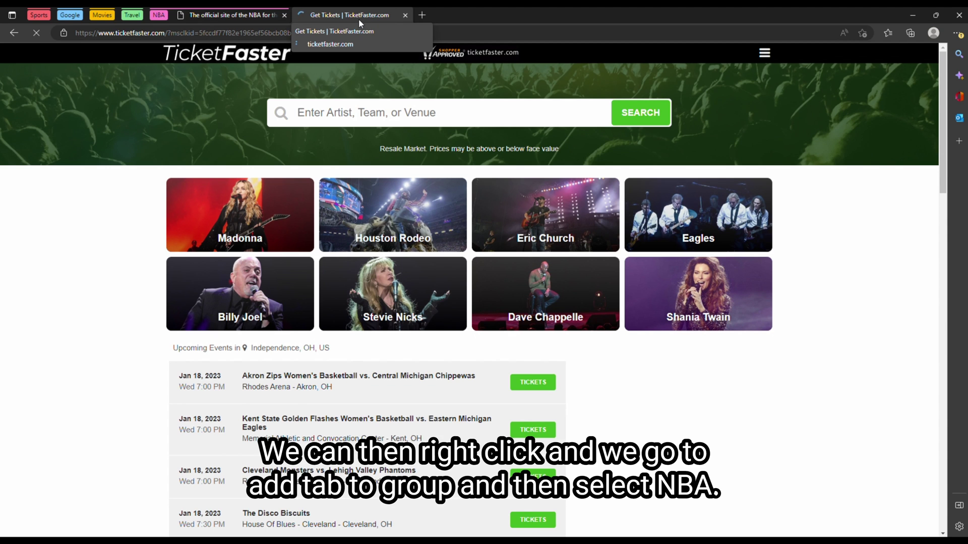
Step: Add the TicketFaster tab to the NBA tab group
right_click(358, 17)
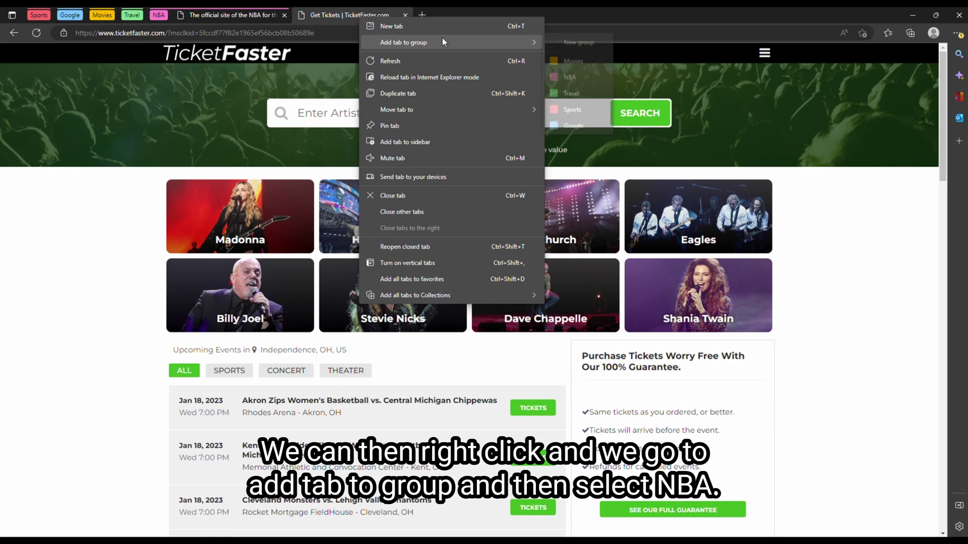
mouse_move(498, 41)
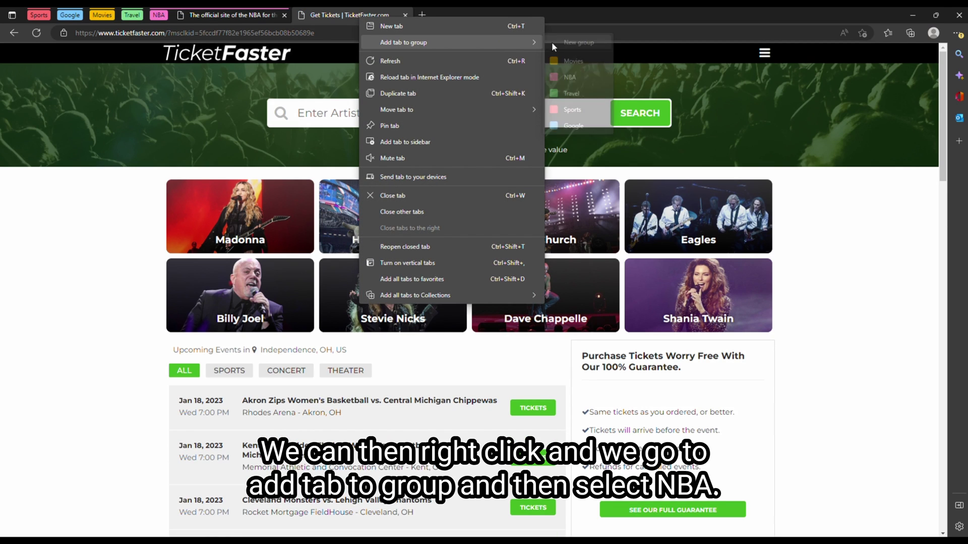
left_click(588, 77)
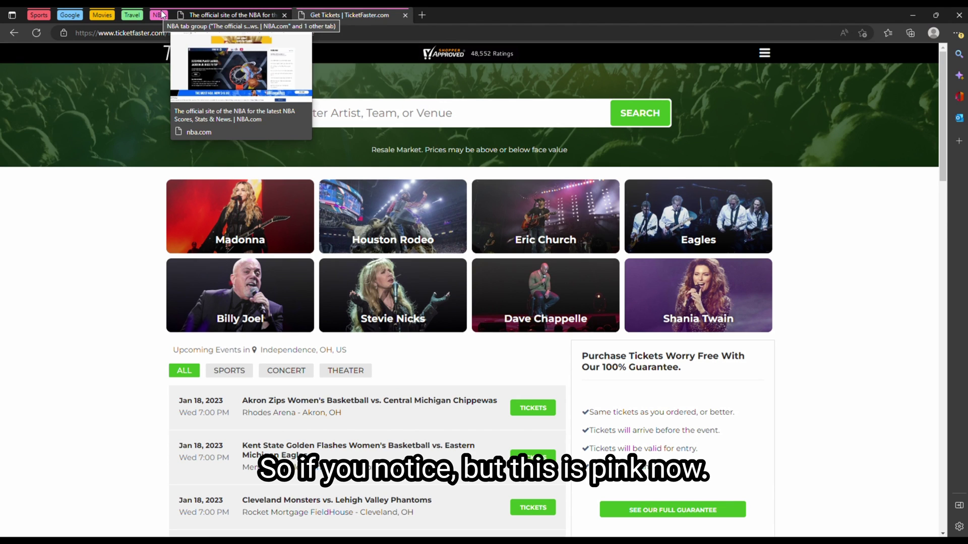
Step: Open a new blank tab, then collapse the NBA and Travel groups
left_click(125, 20)
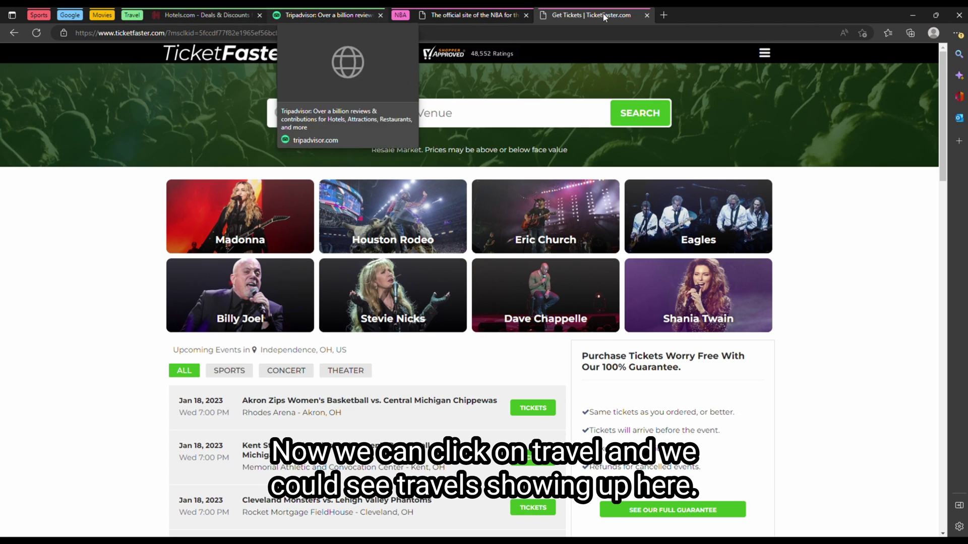
left_click(664, 15)
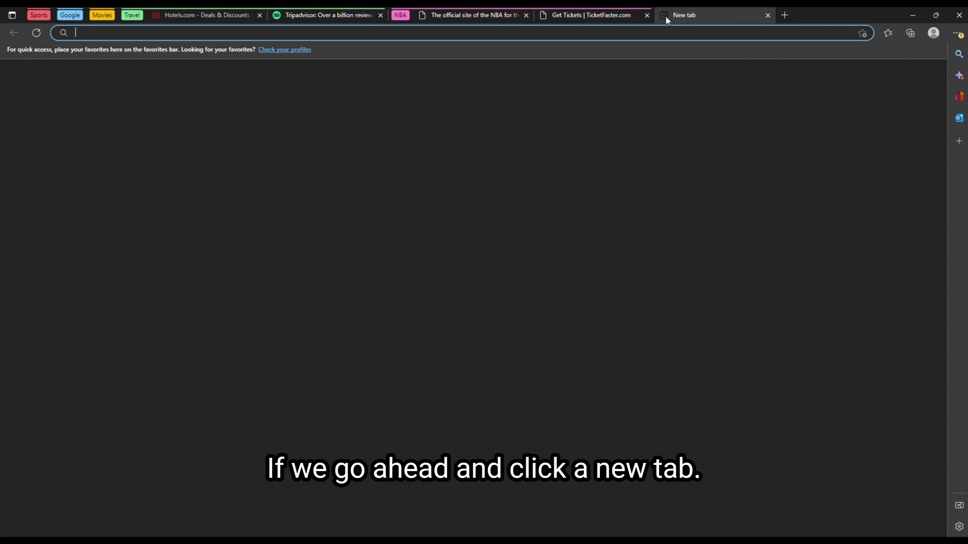
left_click(400, 14)
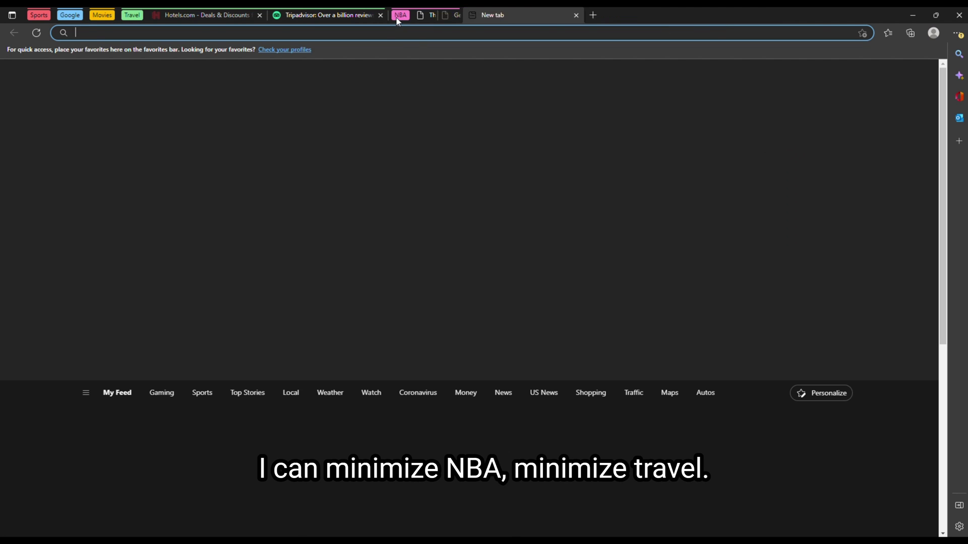
left_click(132, 15)
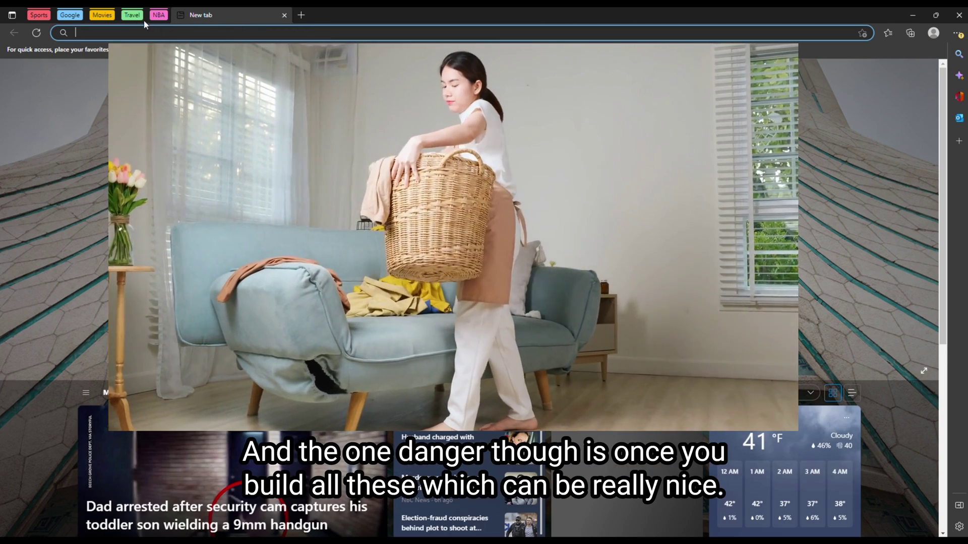
Step: Move the nba.com tab into the Sports group and close the TicketFaster tab
left_click(45, 15)
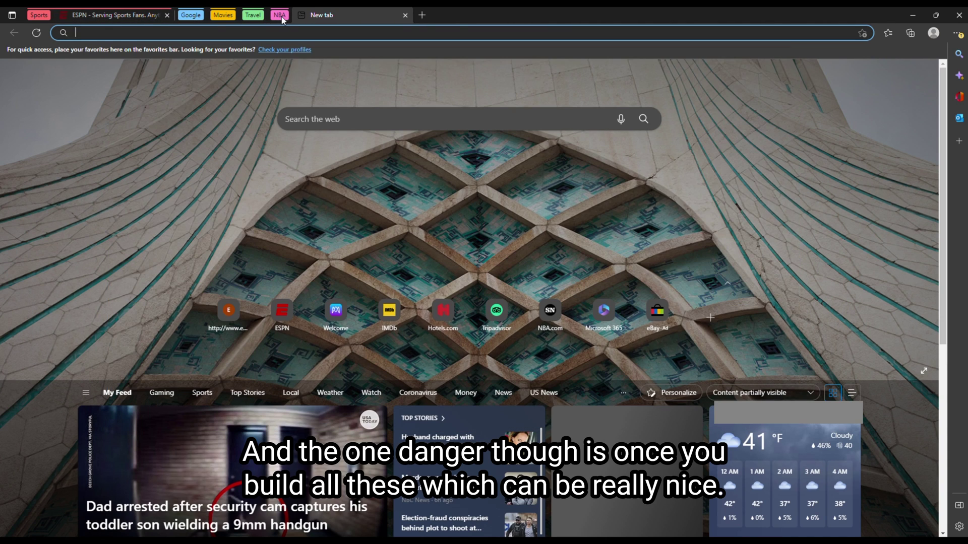
left_click(281, 16)
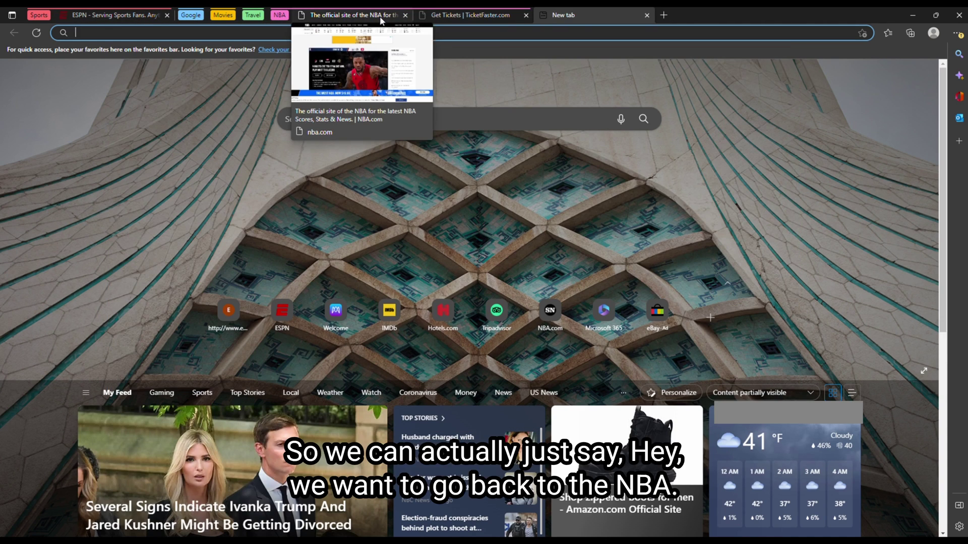
right_click(379, 16)
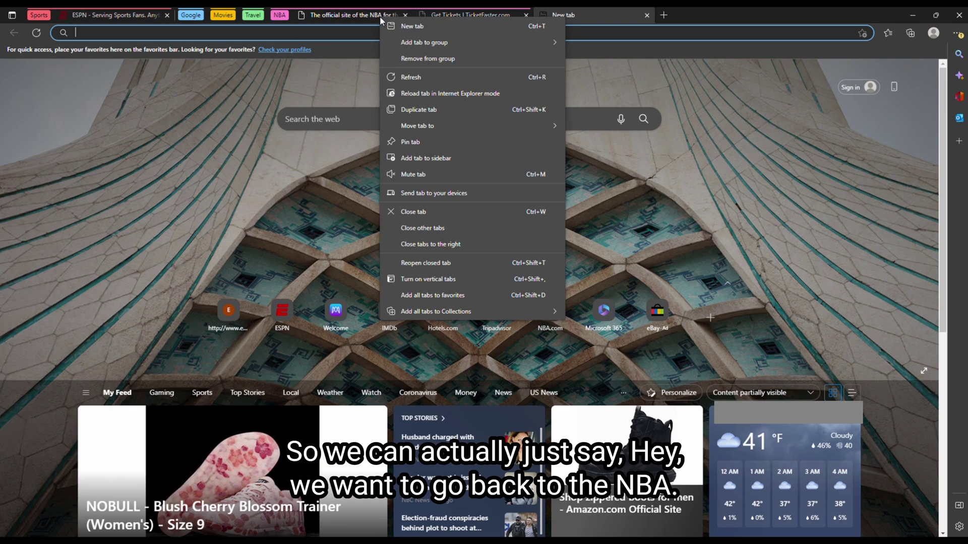
mouse_move(432, 44)
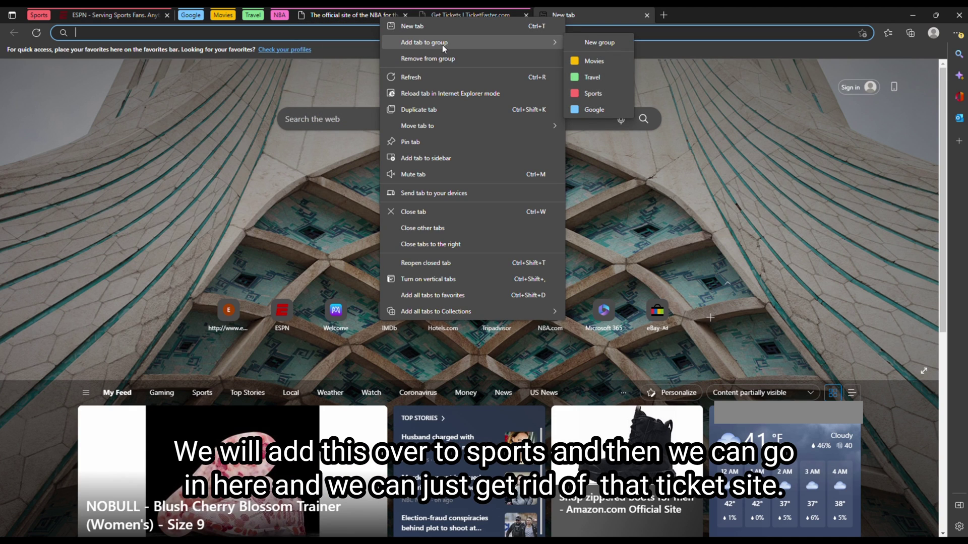
left_click(612, 94)
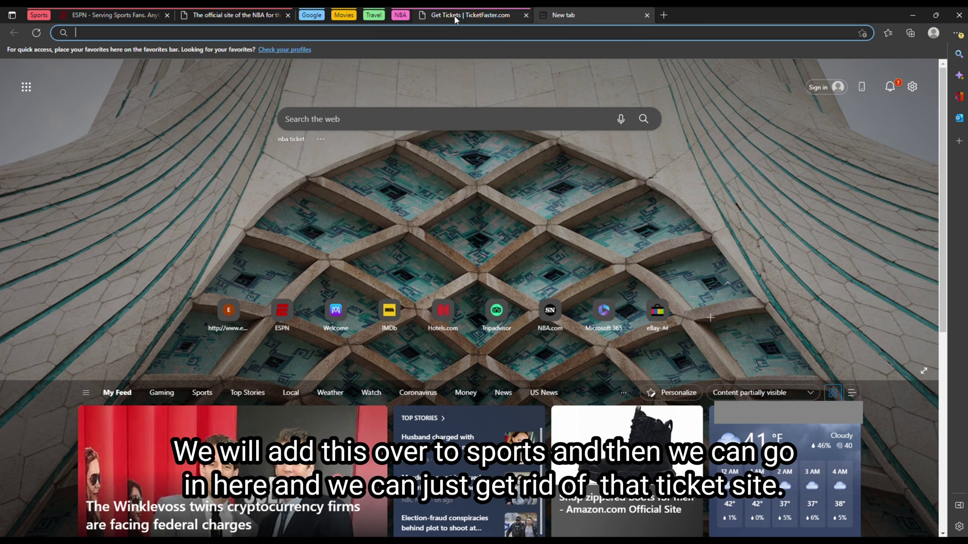
left_click(525, 16)
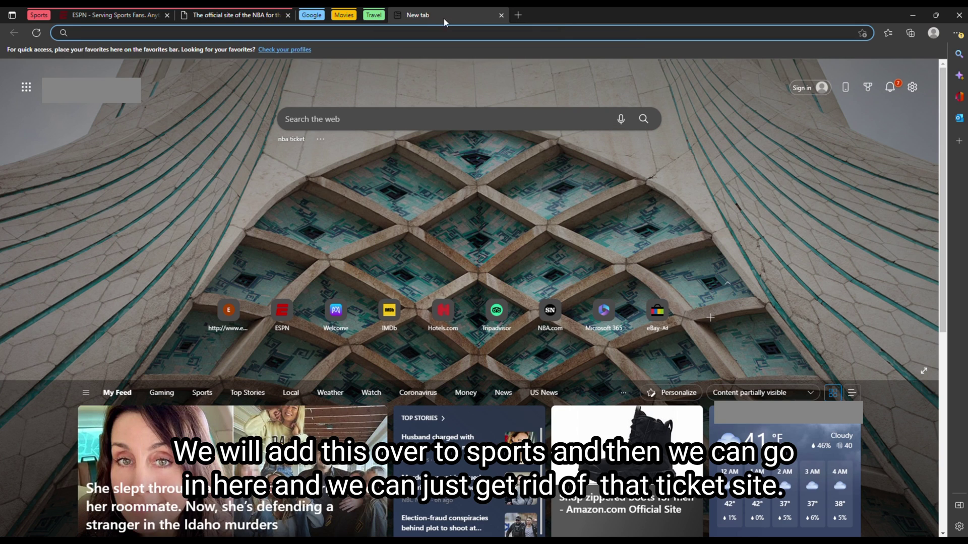
Step: Save the Sports tab group as a new collection
left_click(38, 15)
left_click(38, 14)
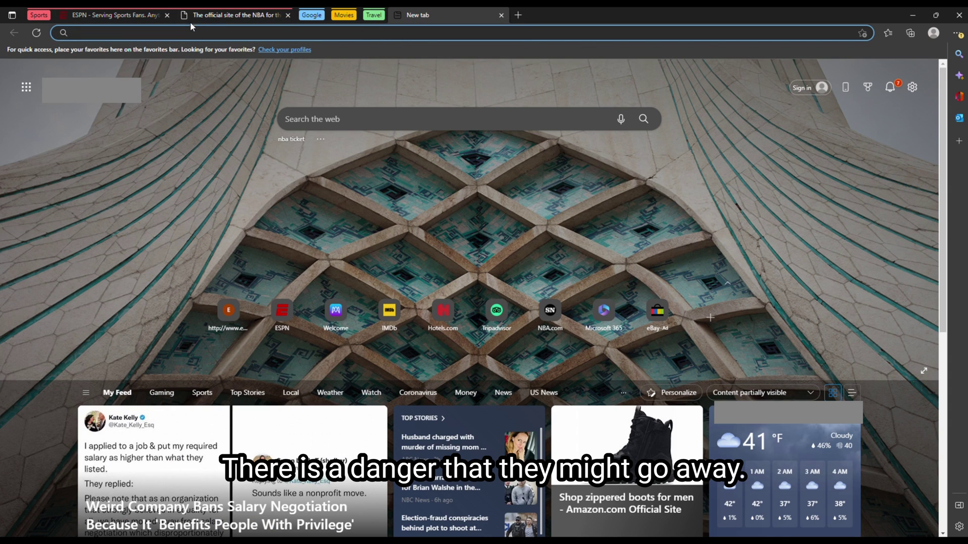
left_click(32, 19)
right_click(36, 16)
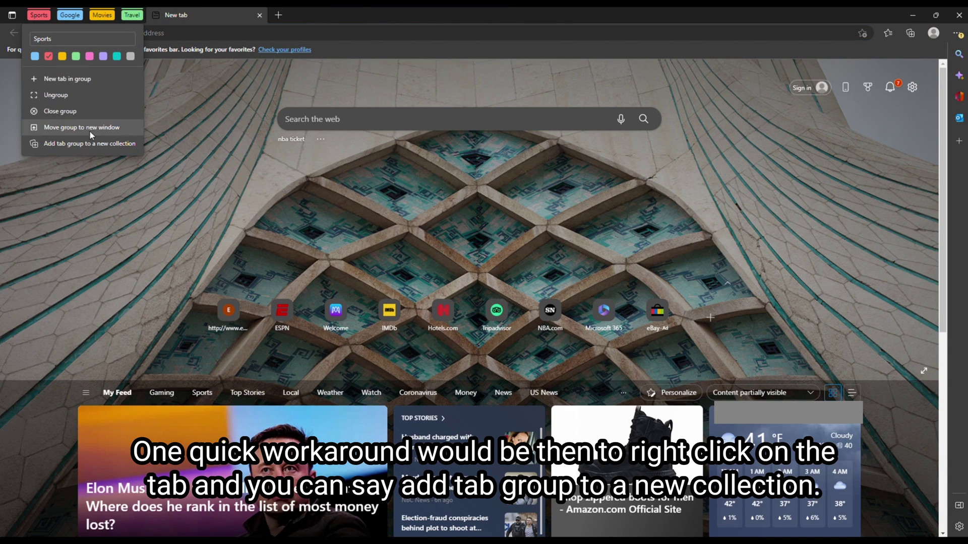
left_click(91, 146)
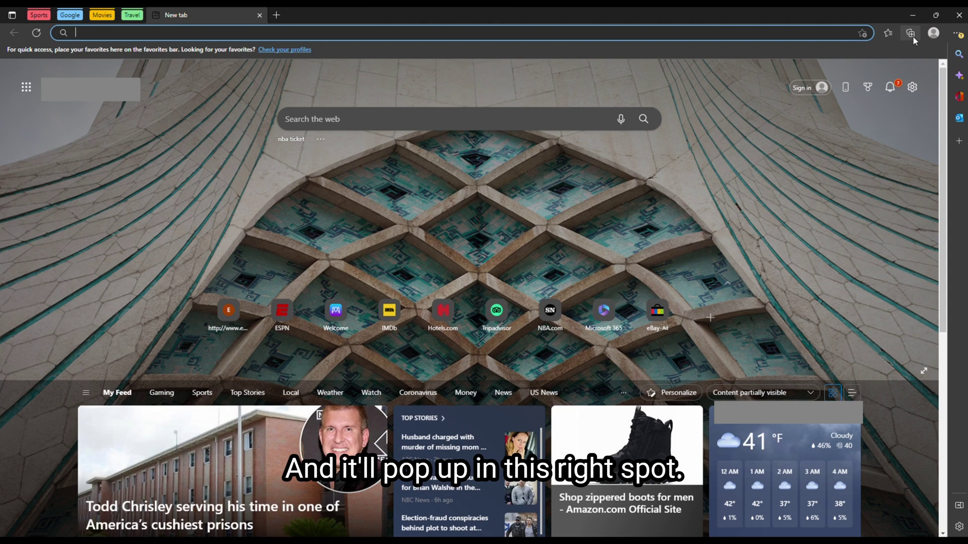
Step: Save the Google and Movies tab groups each as a new collection
right_click(76, 17)
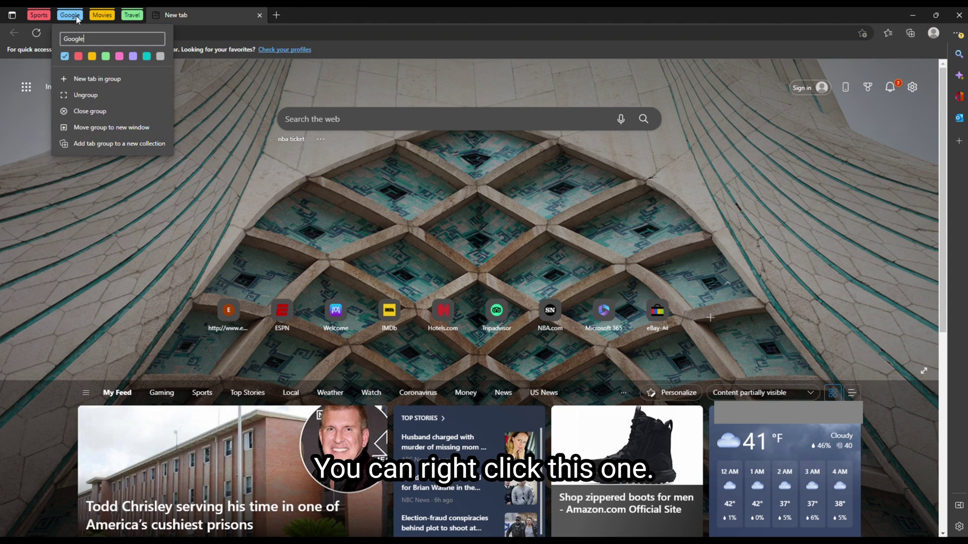
left_click(110, 145)
right_click(107, 20)
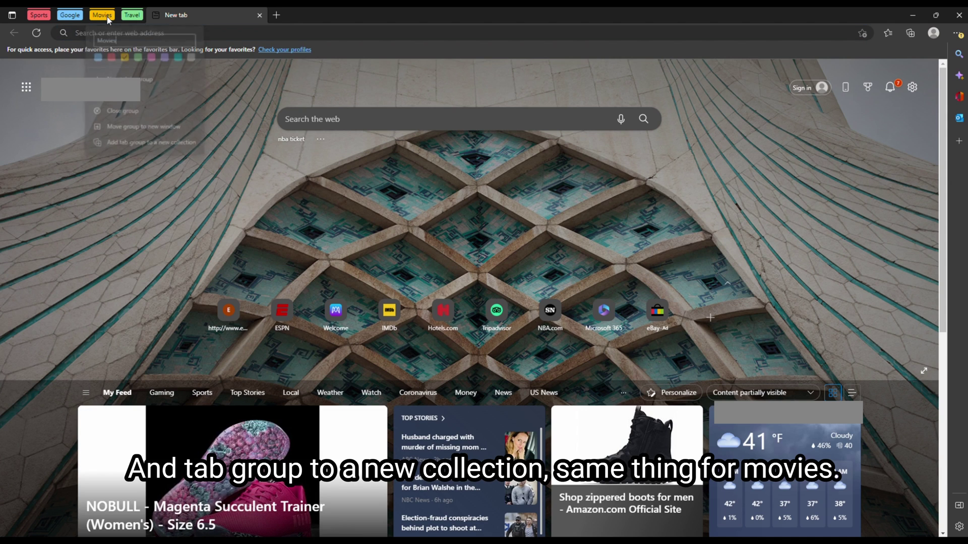
left_click(155, 146)
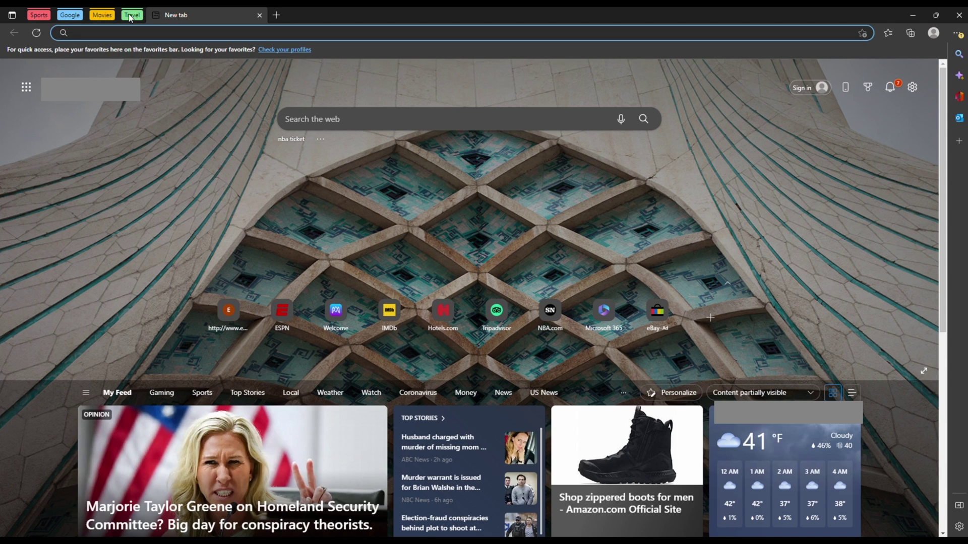
Step: Review the Movies group's IMDb and Movies Anywhere tabs, then save Travel as a new collection
left_click(102, 14)
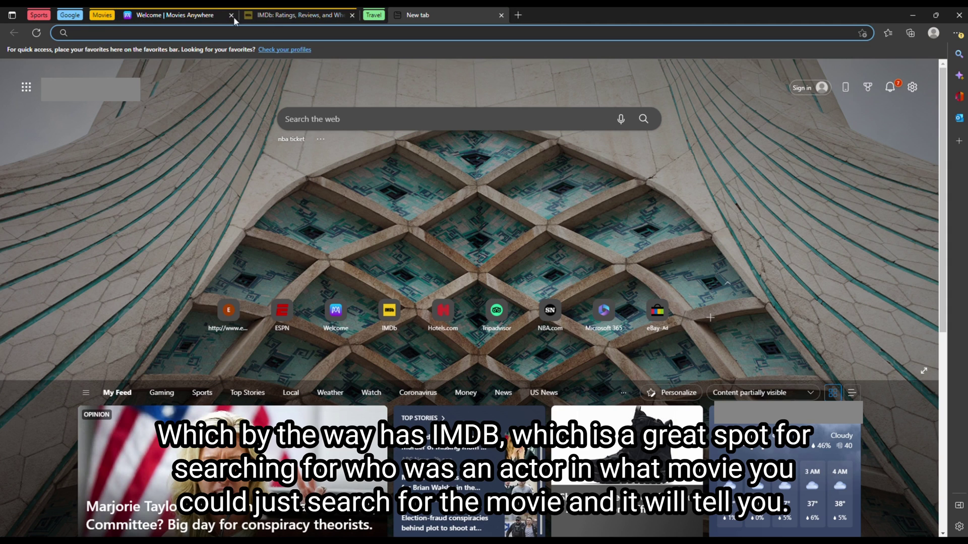
left_click(276, 17)
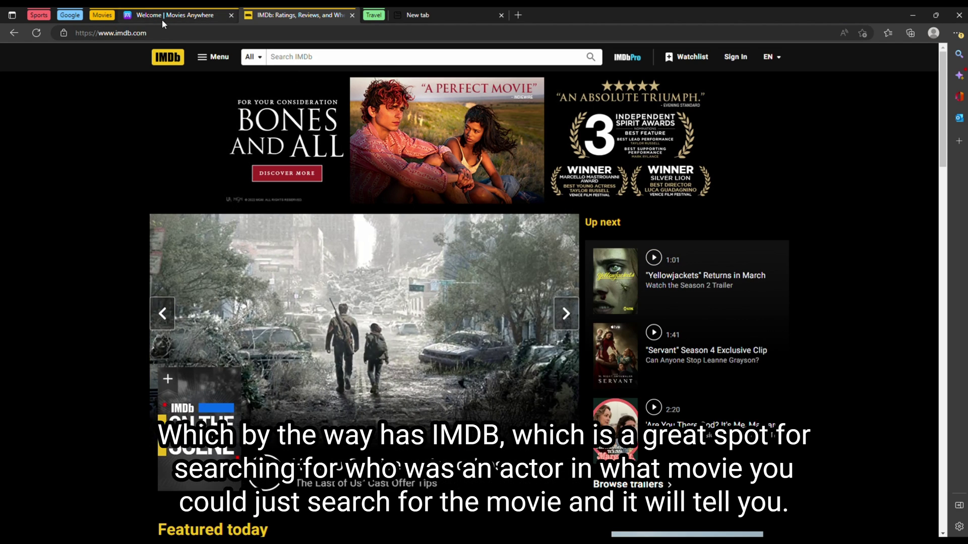
left_click(162, 19)
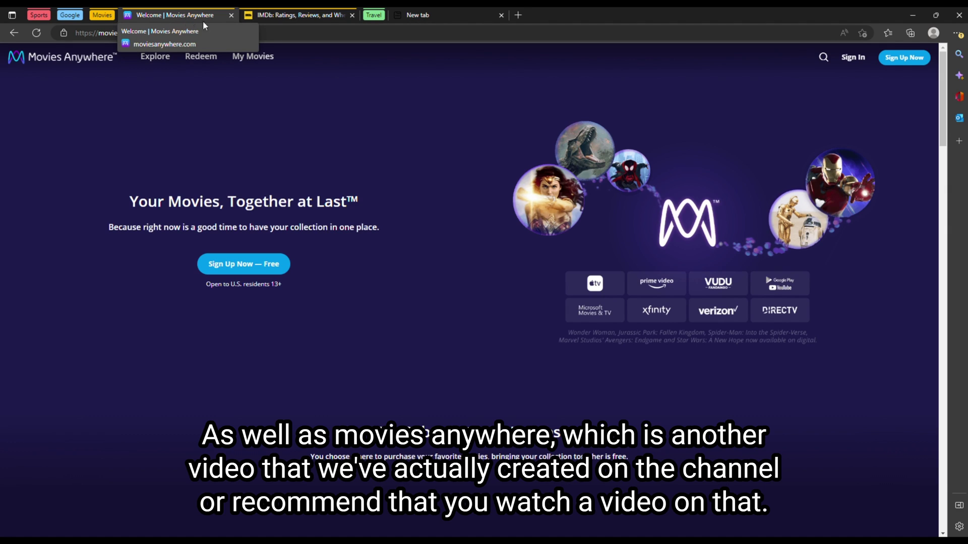
left_click(111, 17)
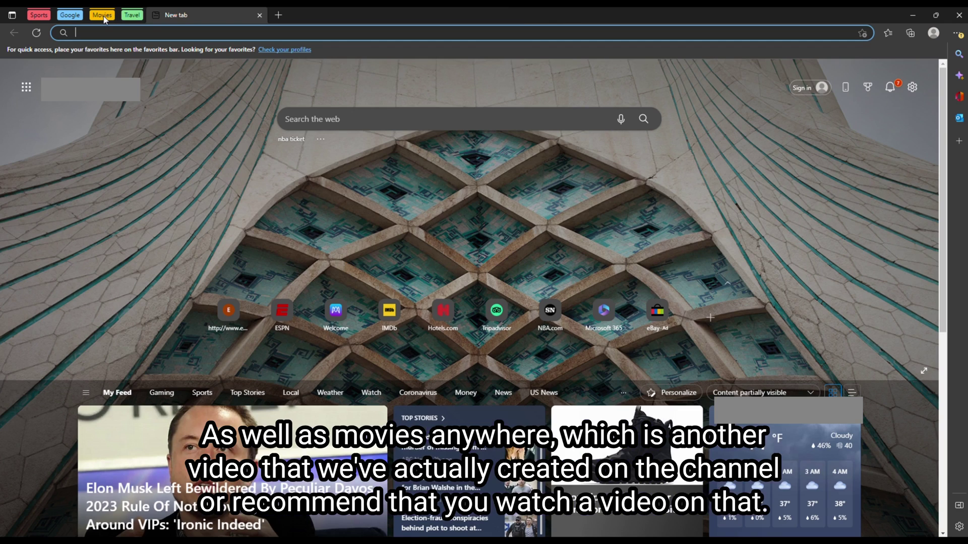
right_click(132, 16)
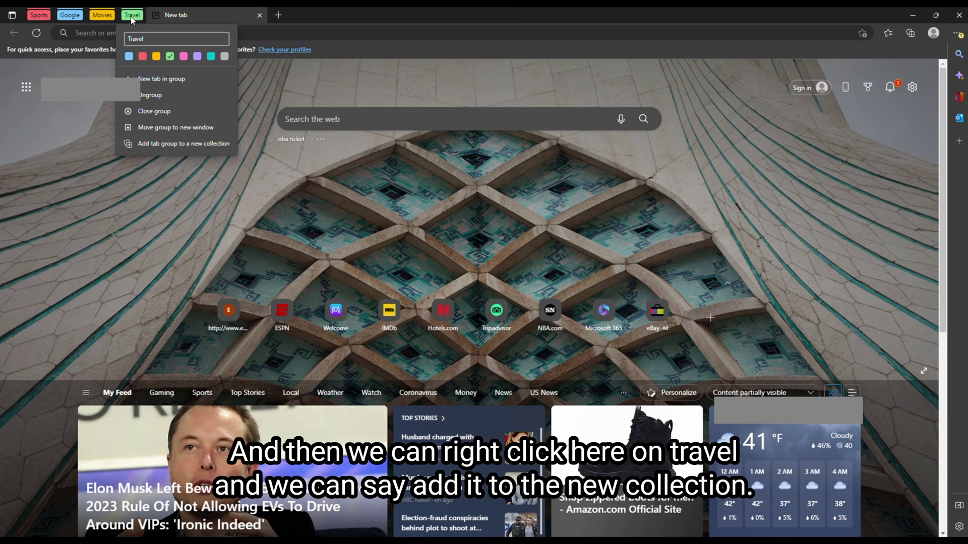
left_click(176, 143)
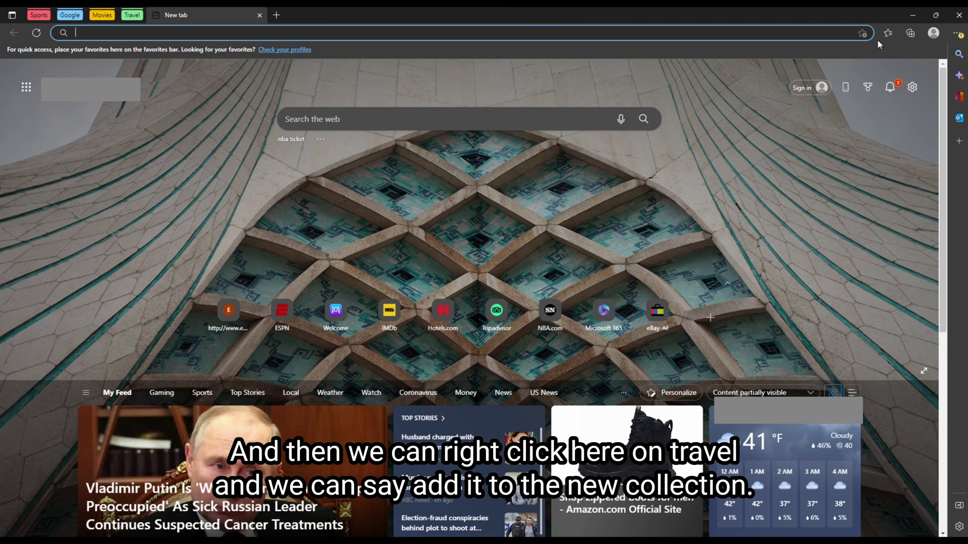
Step: Check the saved collections, then close the Travel group's Hotels.com tab
left_click(911, 35)
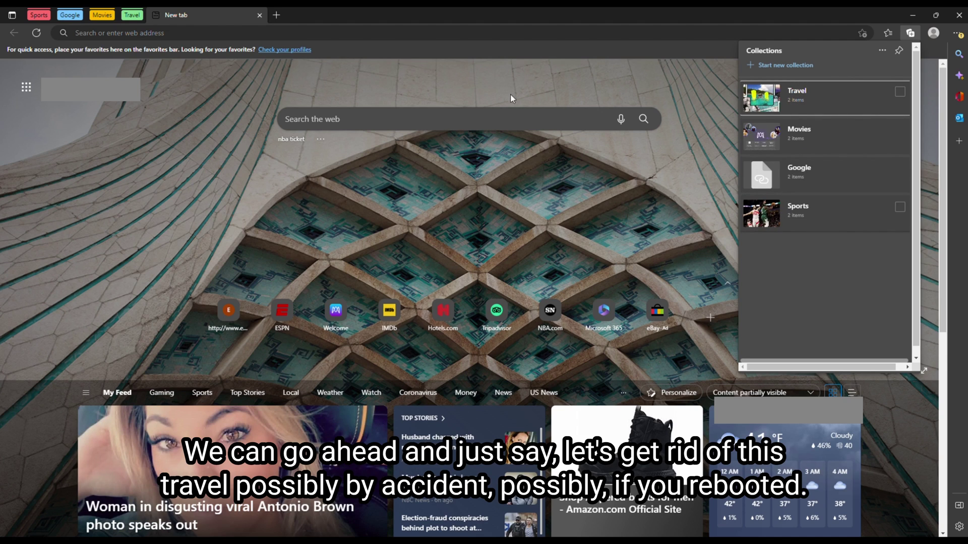
left_click(132, 17)
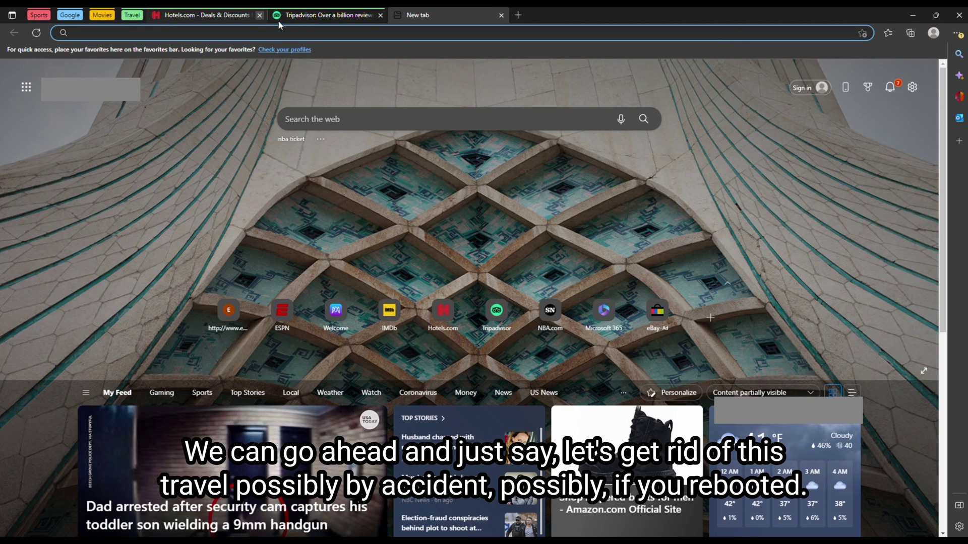
left_click(260, 15)
Step: Close the Tripadvisor tab, reopen the Travel collection as a tab group, and collapse it
left_click(259, 15)
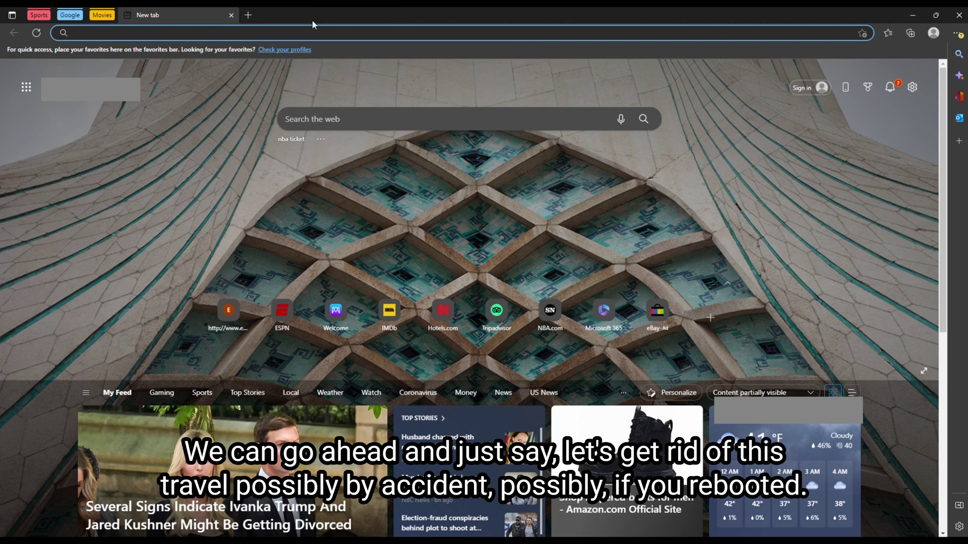
left_click(910, 35)
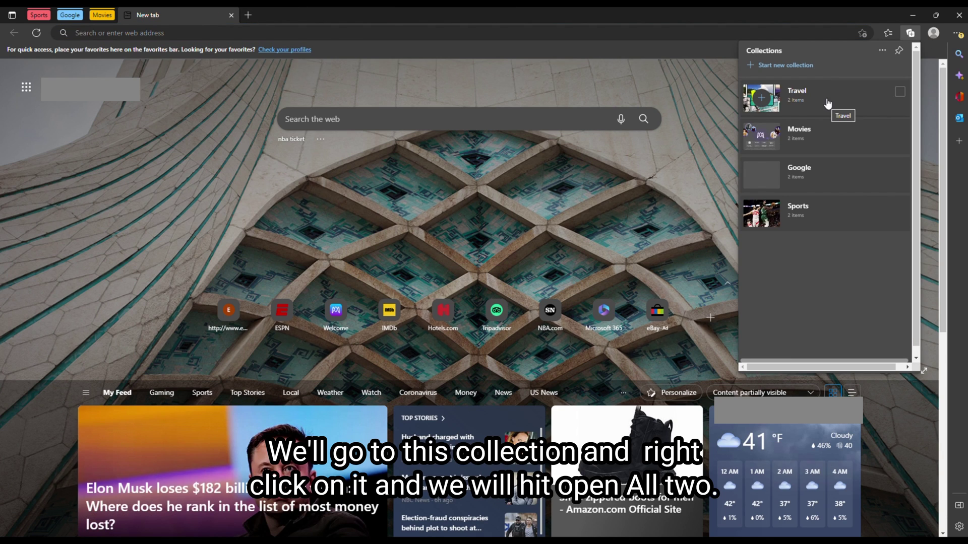
right_click(825, 101)
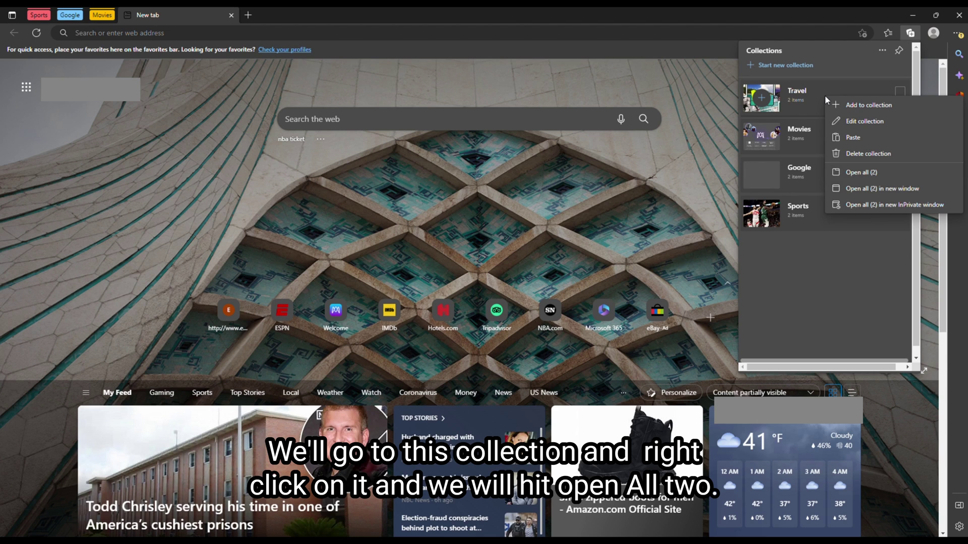
left_click(874, 175)
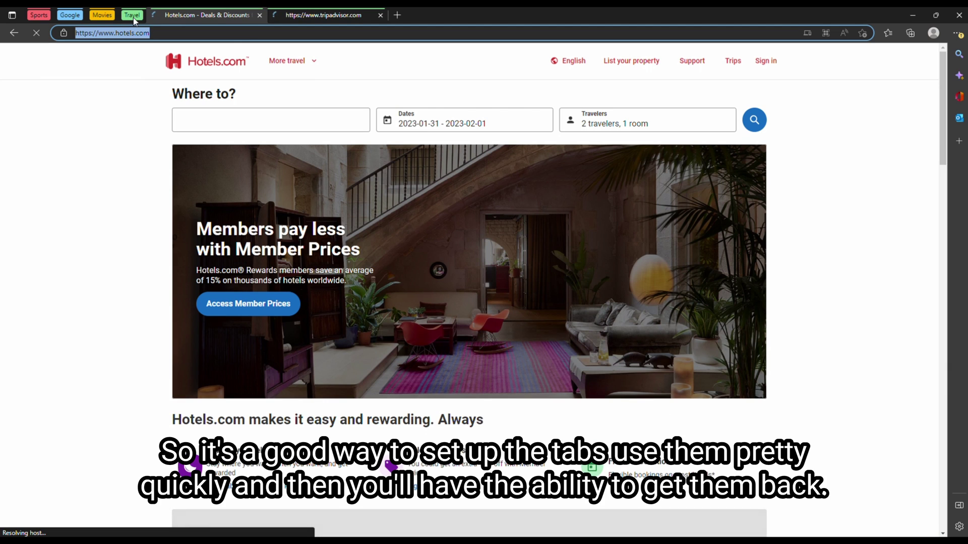
left_click(107, 16)
left_click(382, 16)
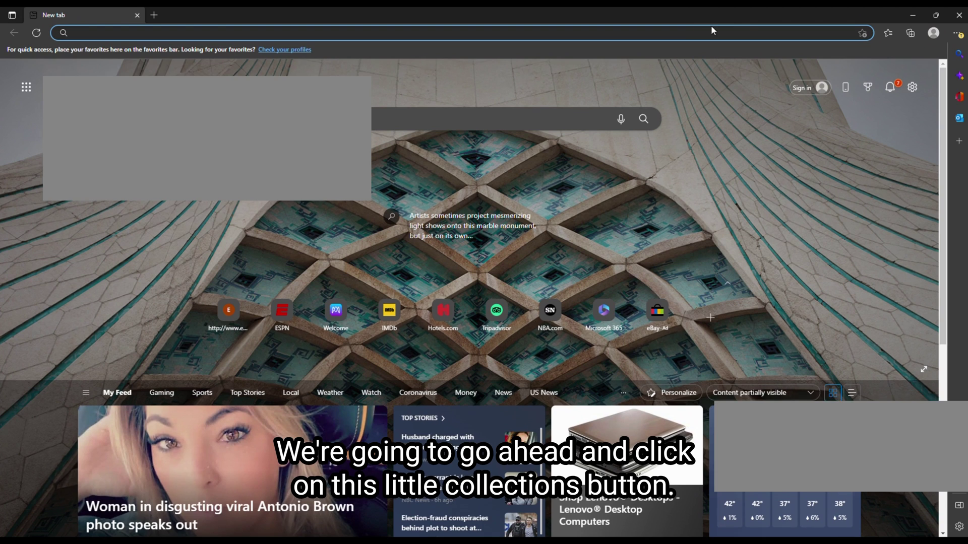
Step: Reopen both pages of the Travel collection as a tab group
left_click(910, 33)
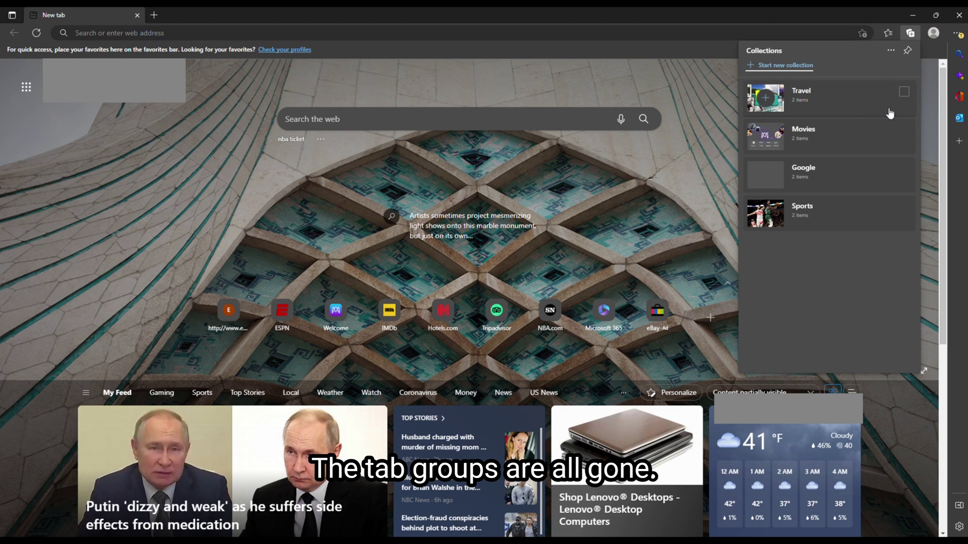
right_click(829, 101)
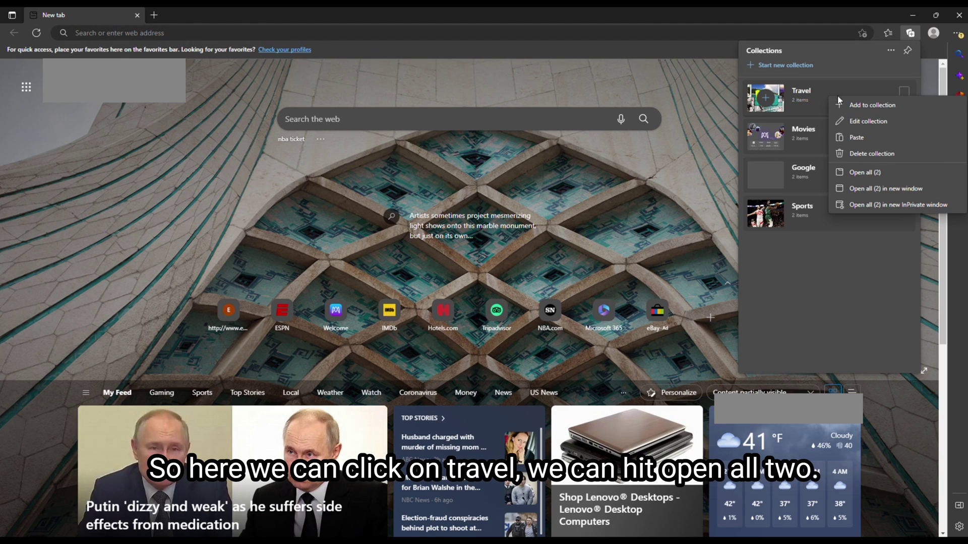
left_click(870, 171)
Step: Reopen both pages of the Movies collection as a tab group
right_click(827, 134)
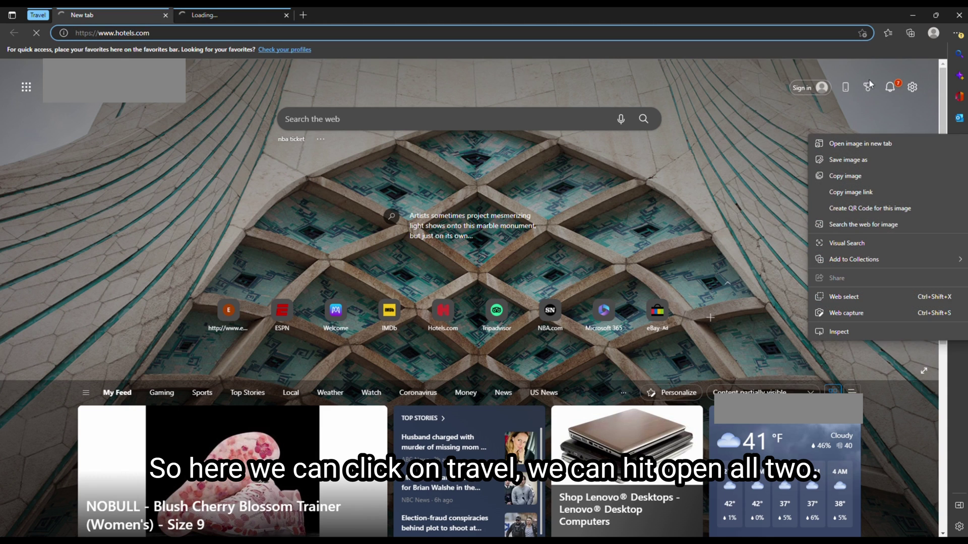
left_click(907, 32)
left_click(909, 33)
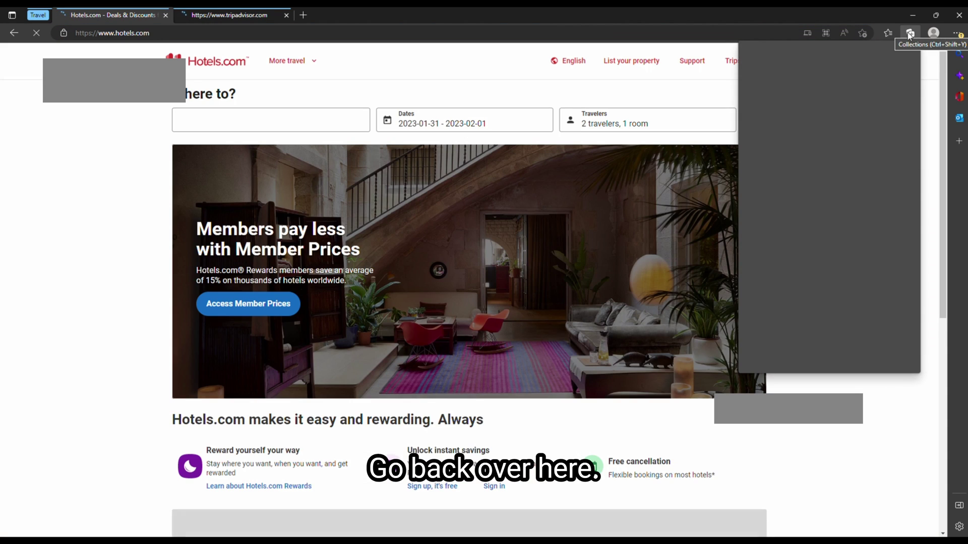
right_click(825, 139)
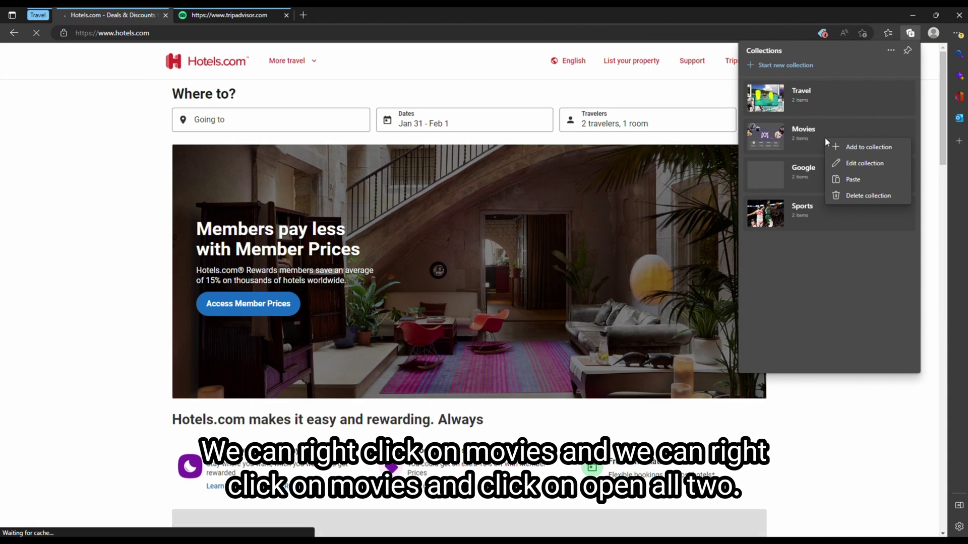
right_click(834, 132)
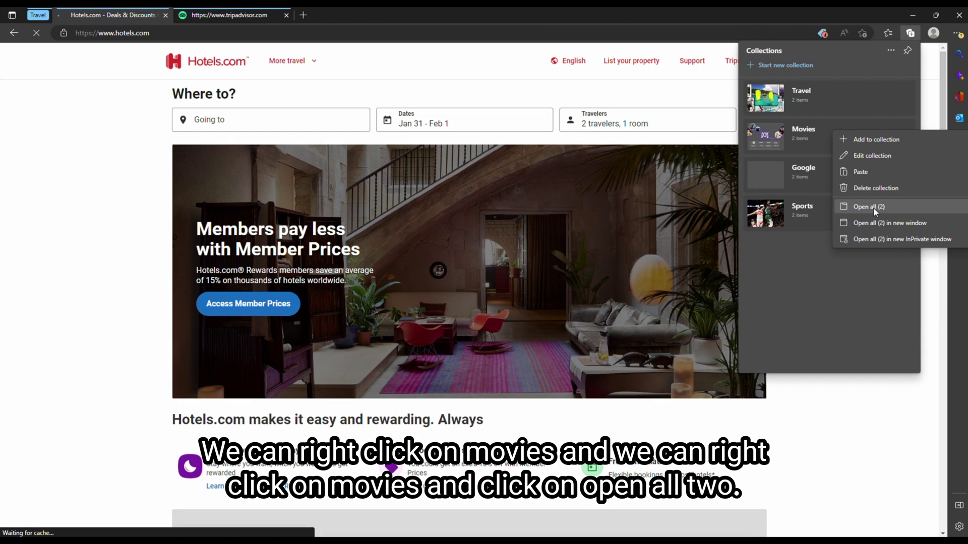
left_click(873, 207)
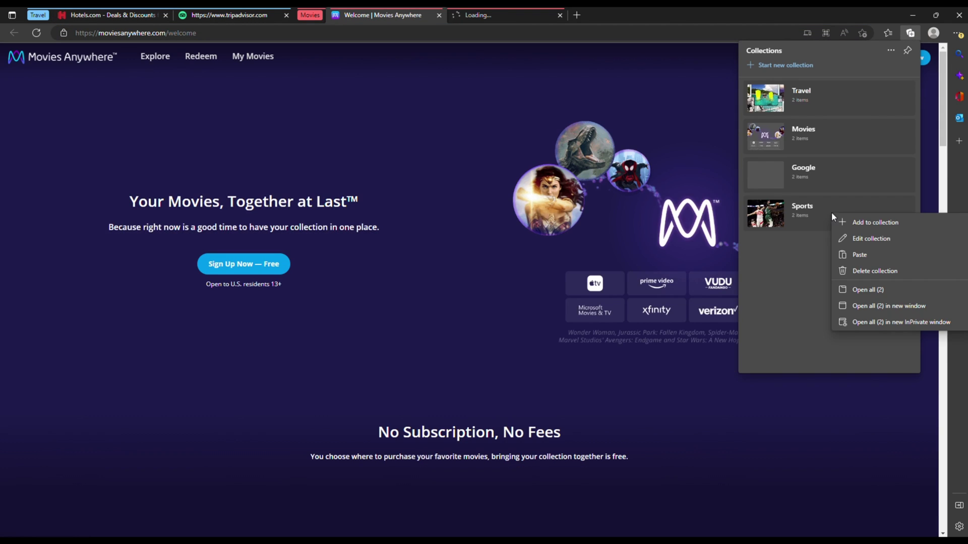
Step: Reopen the Sports collection, collapse Movies, and drag a new tab right after Travel
left_click(880, 291)
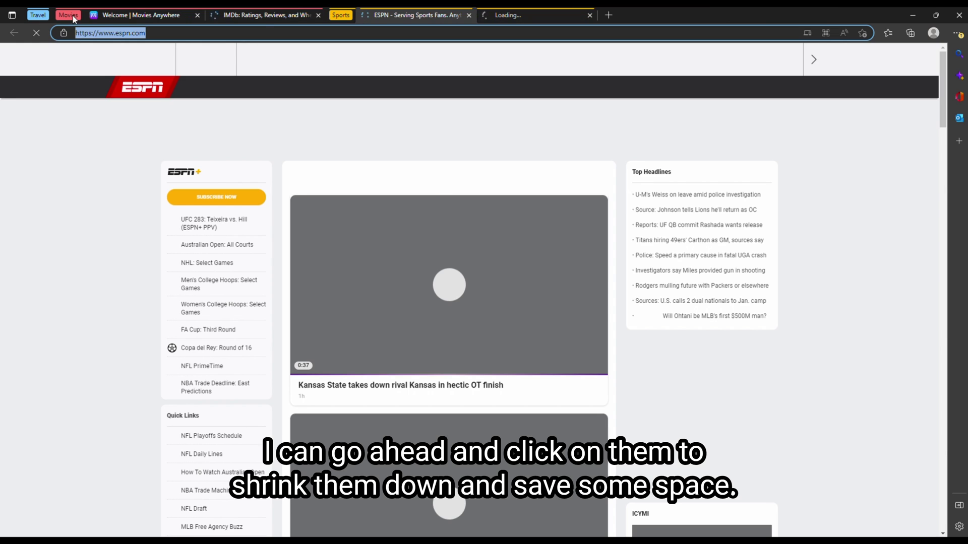
left_click(68, 16)
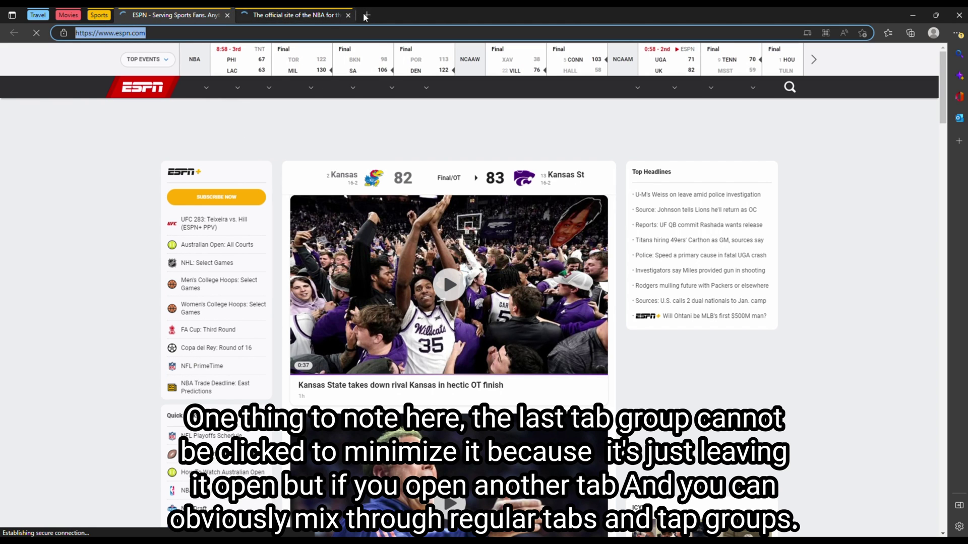
left_click(366, 15)
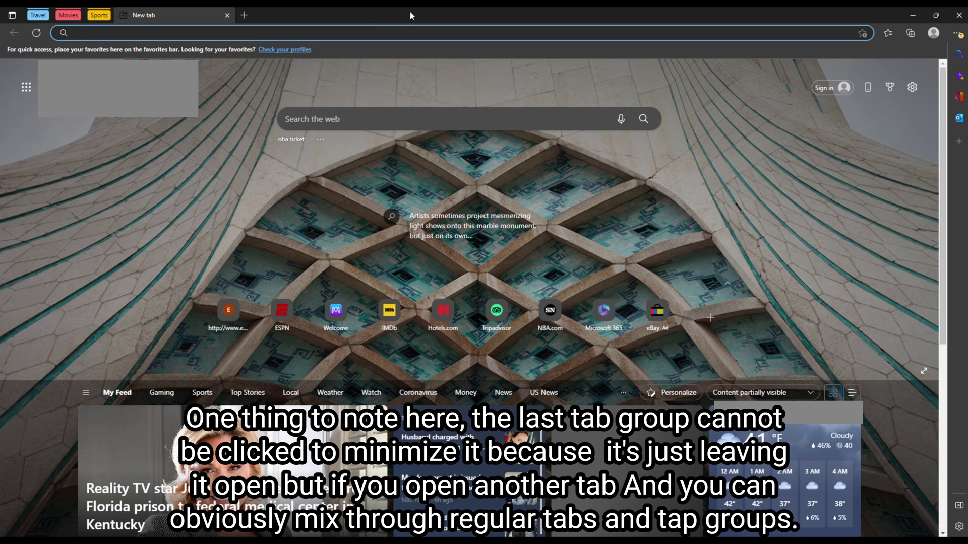
left_click_drag(152, 15, 100, 18)
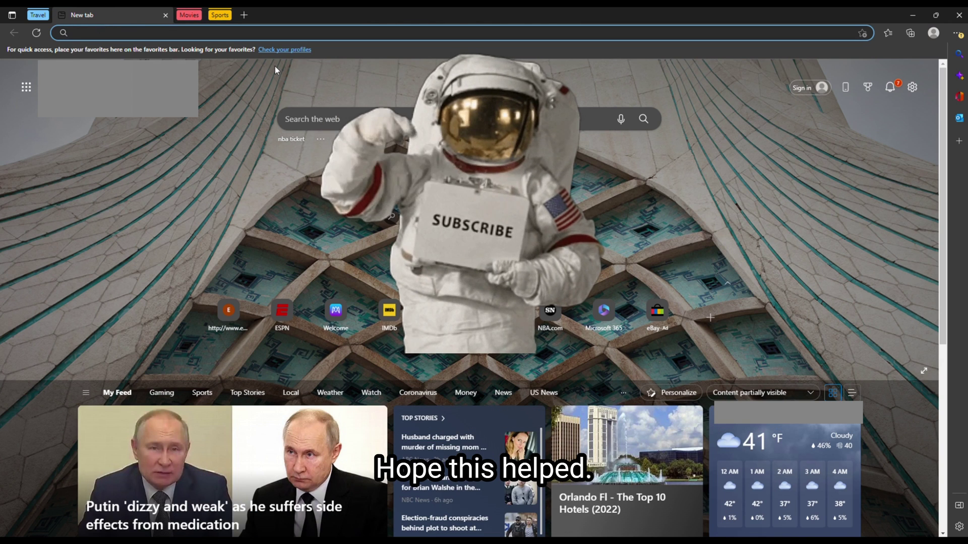